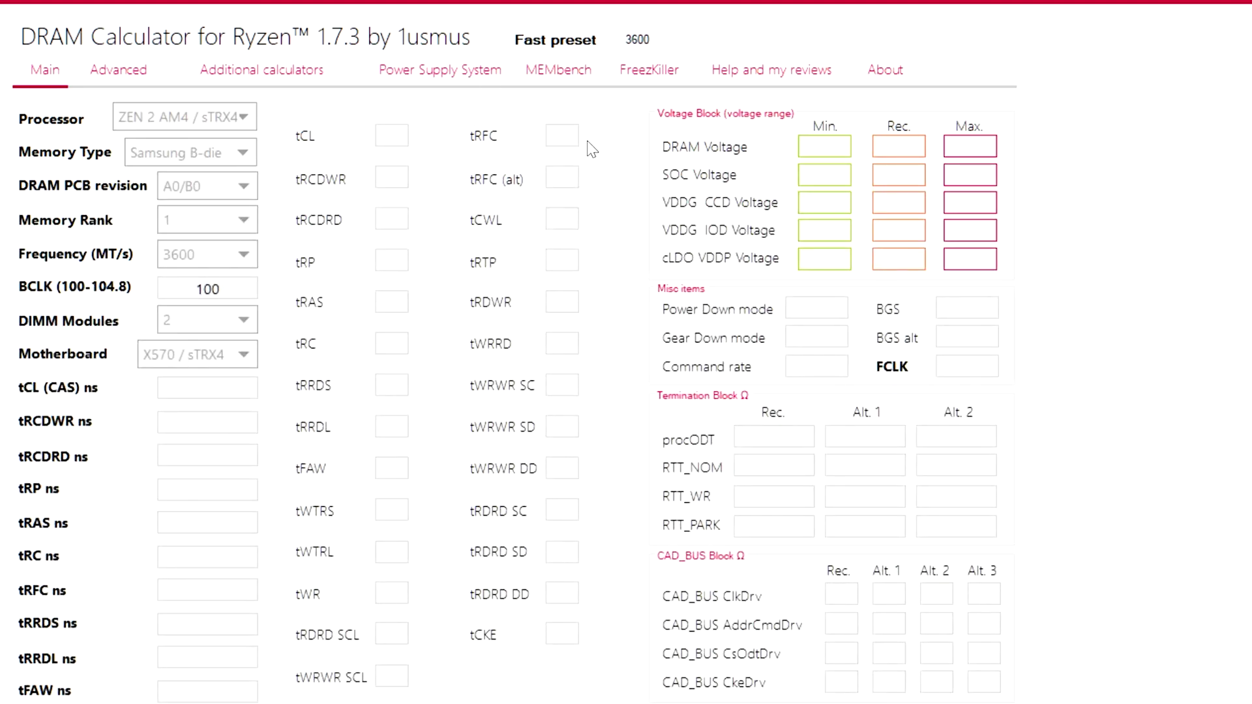
Step: Show DRAM Calculator's Power Supply System tab with recommended CPU, SOC and DRAM power values
click(486, 86)
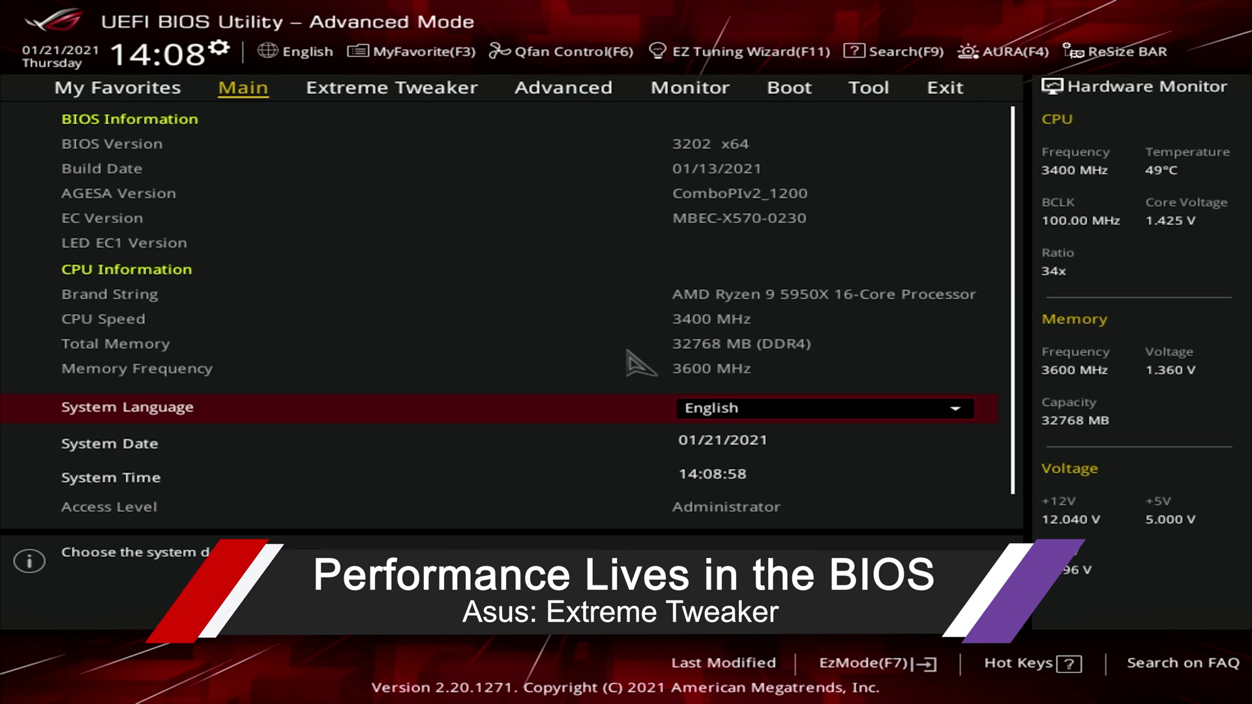
Step: Move to the Extreme Tweaker tab and down to External Digi+ Power Control
key(Right)
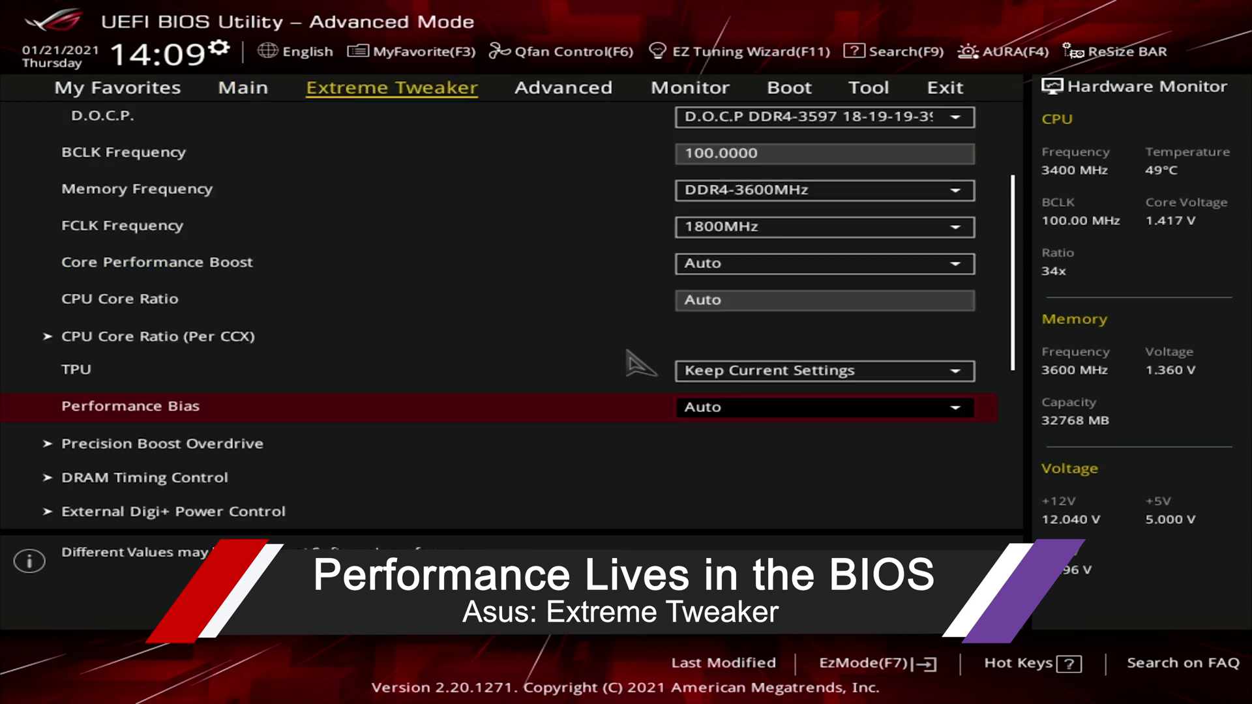
key(Down)
key(Down)
key(Down)
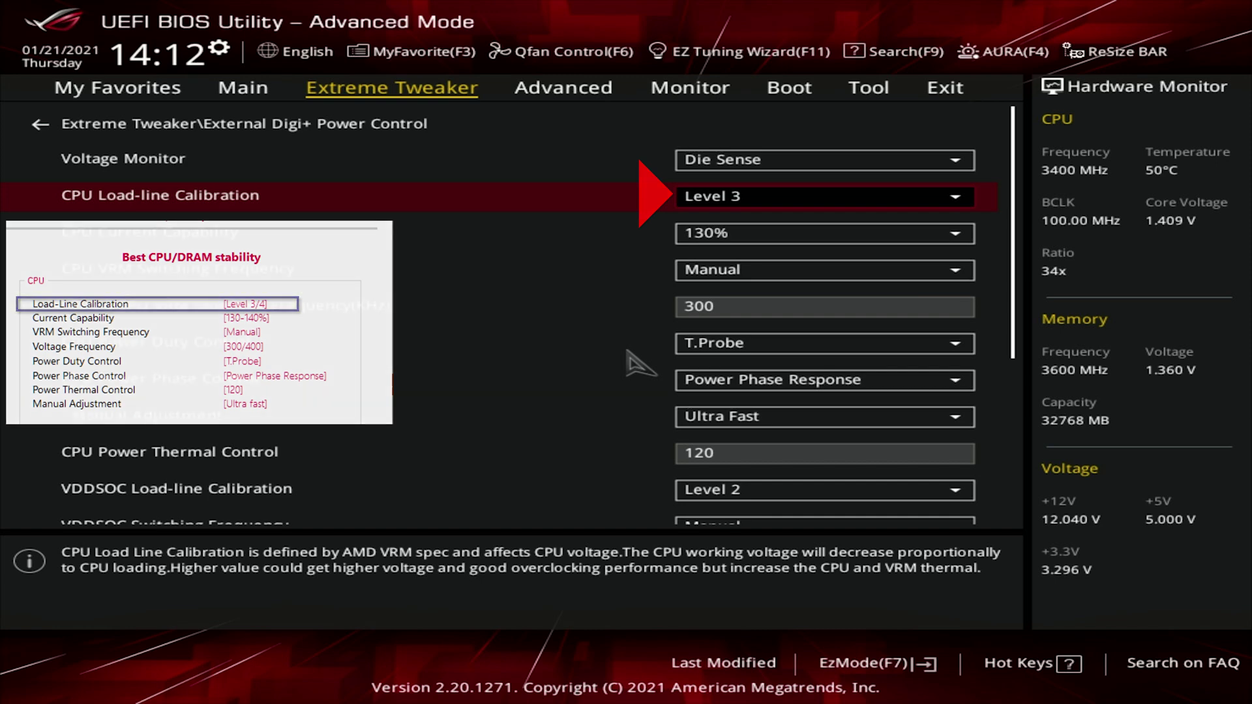
Step: Step through CPU Current Capability (130%) to CPU VRM Switching Frequency (Manual, 300 kHz)
key(Down)
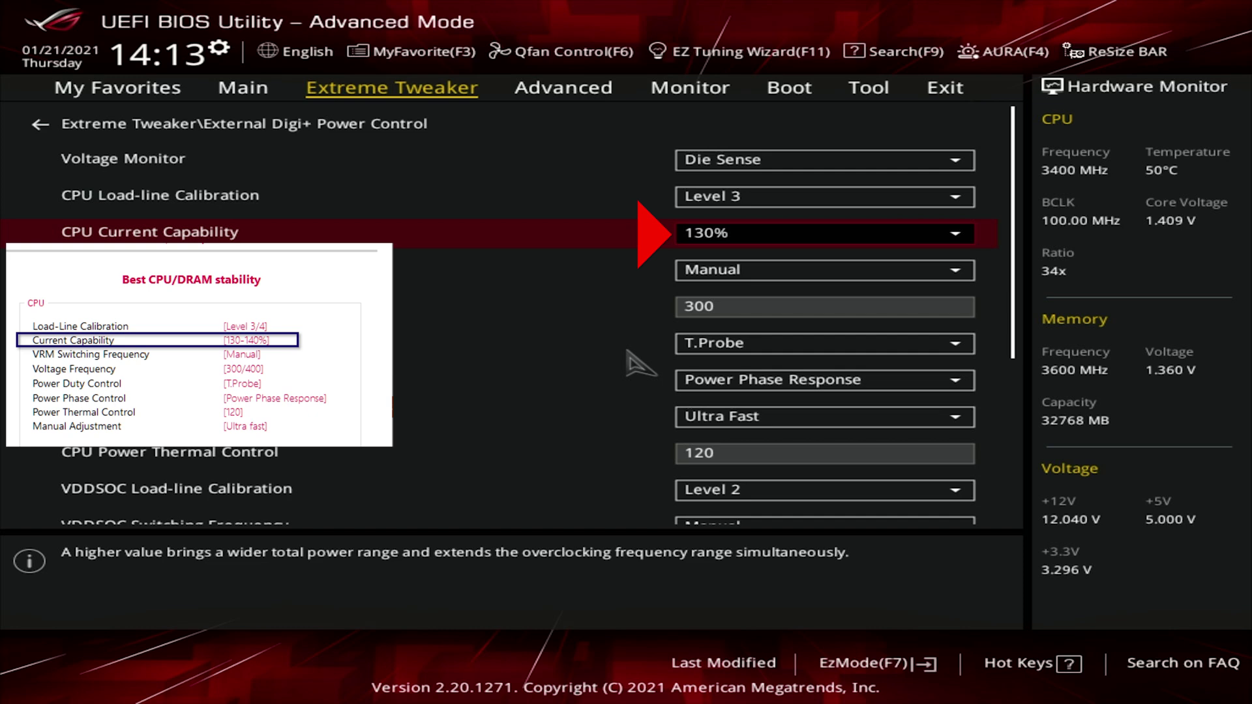
key(Down)
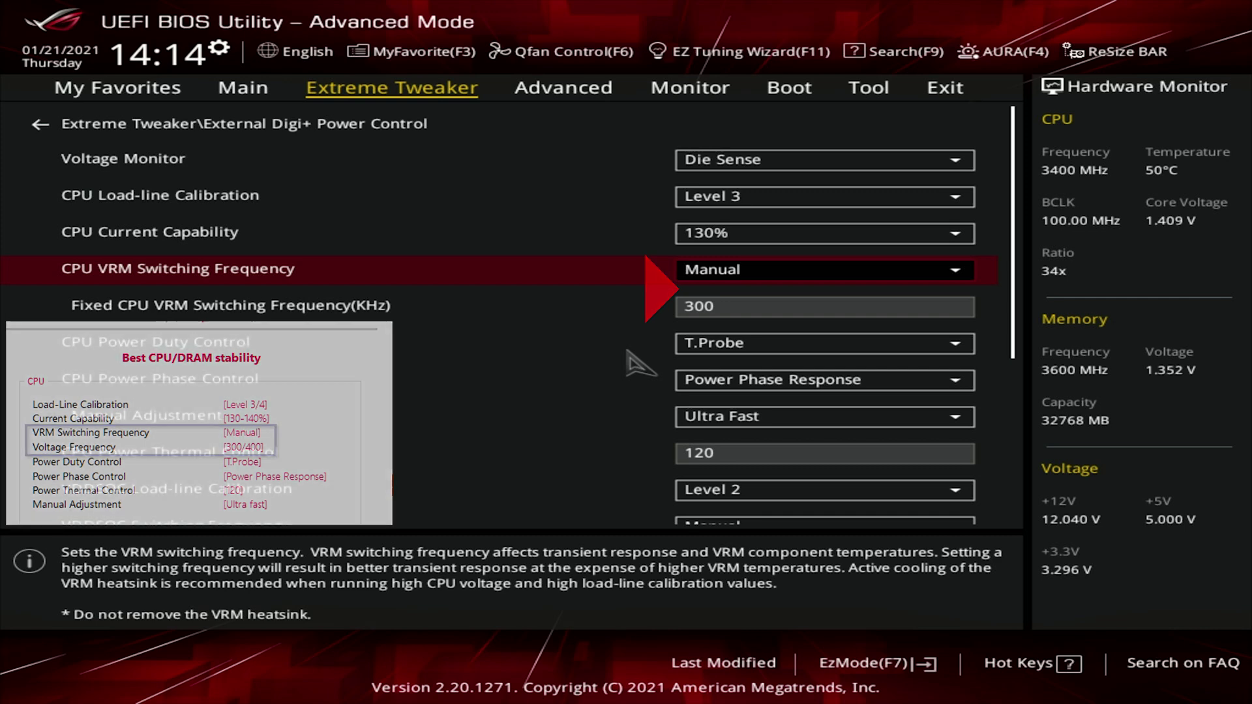
Step: Leave CPU Power Duty Control on T.Probe, then bring up the CPU Power Phase Control choices
click(628, 353)
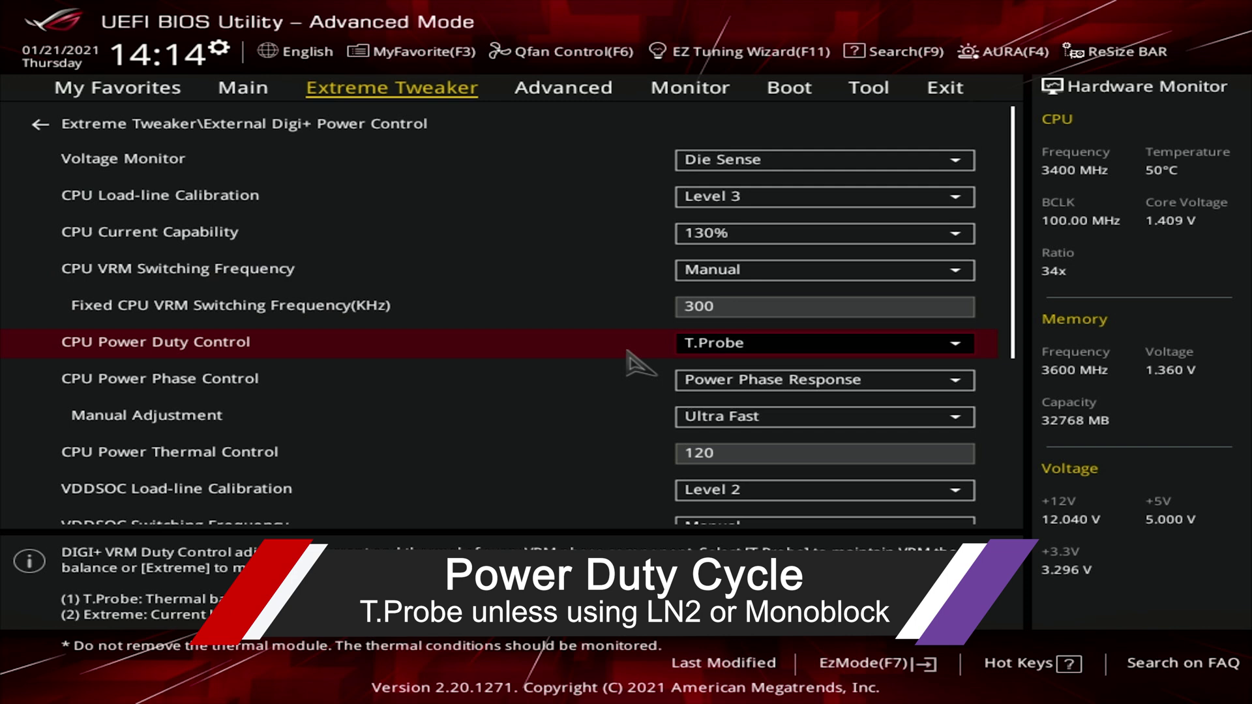
key(Return)
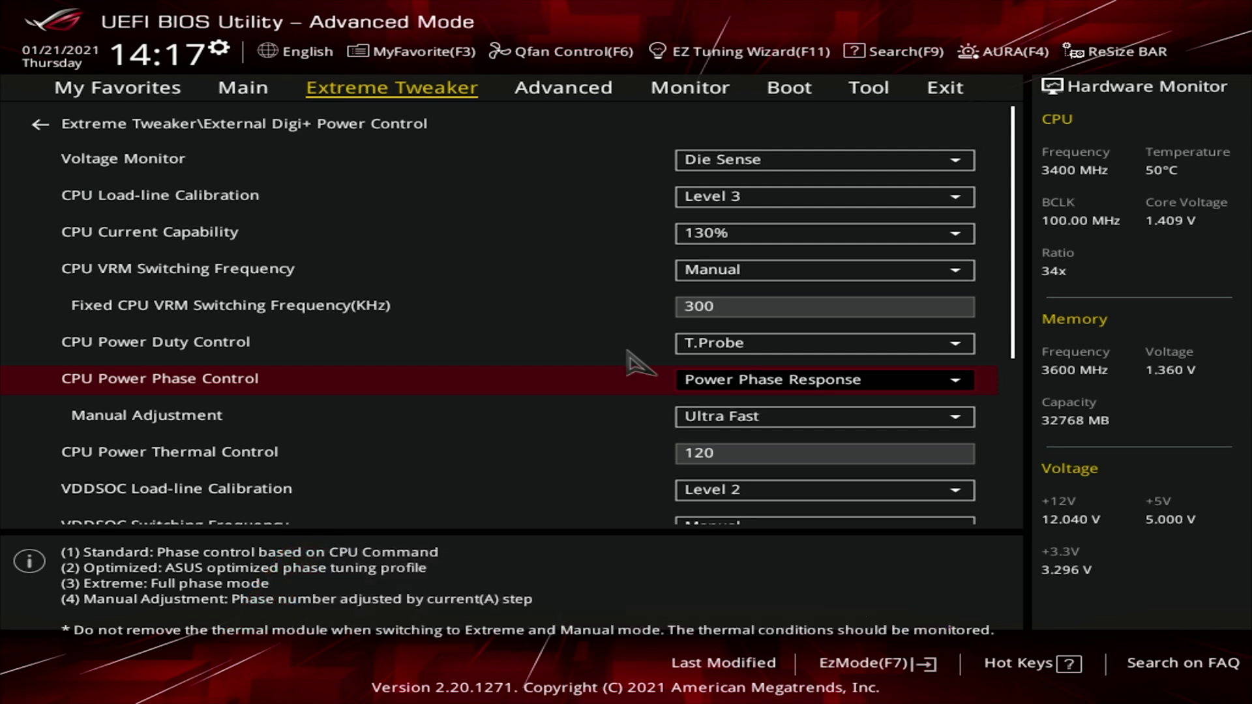
key(Return)
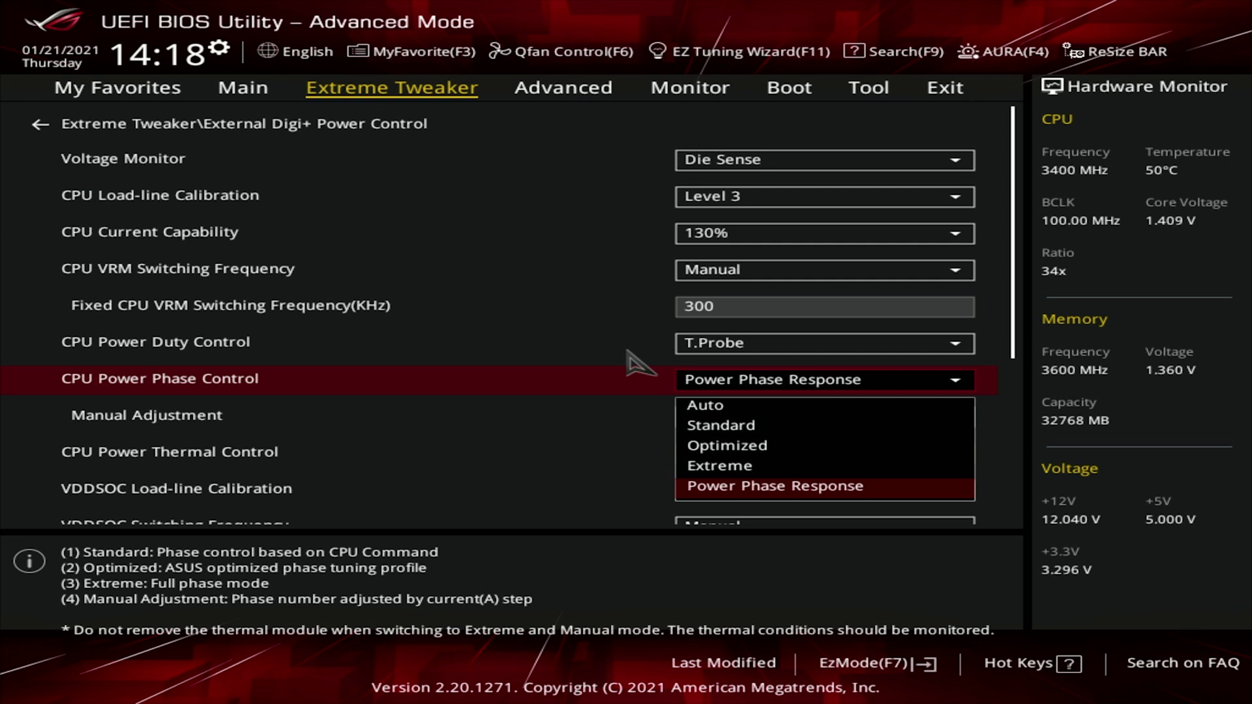
Step: Keep CPU Power Phase Control at Power Phase Response and move to its Manual Adjustment
key(Return)
key(Down)
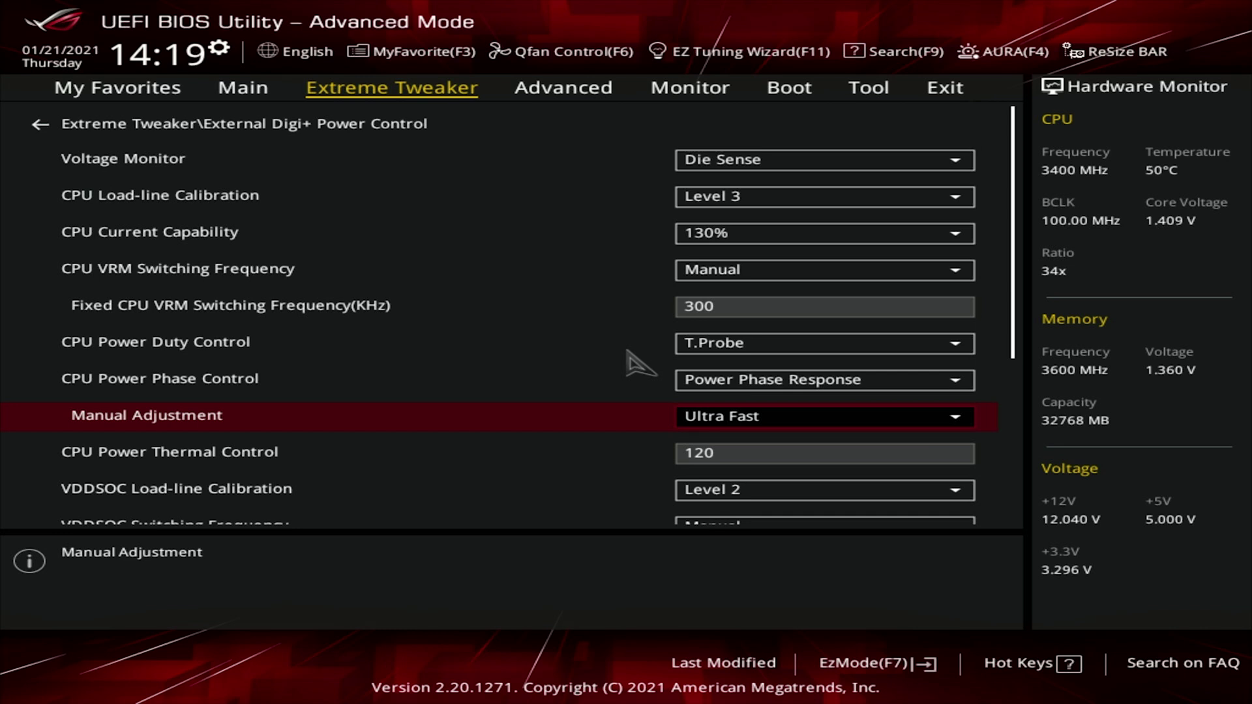
key(Down)
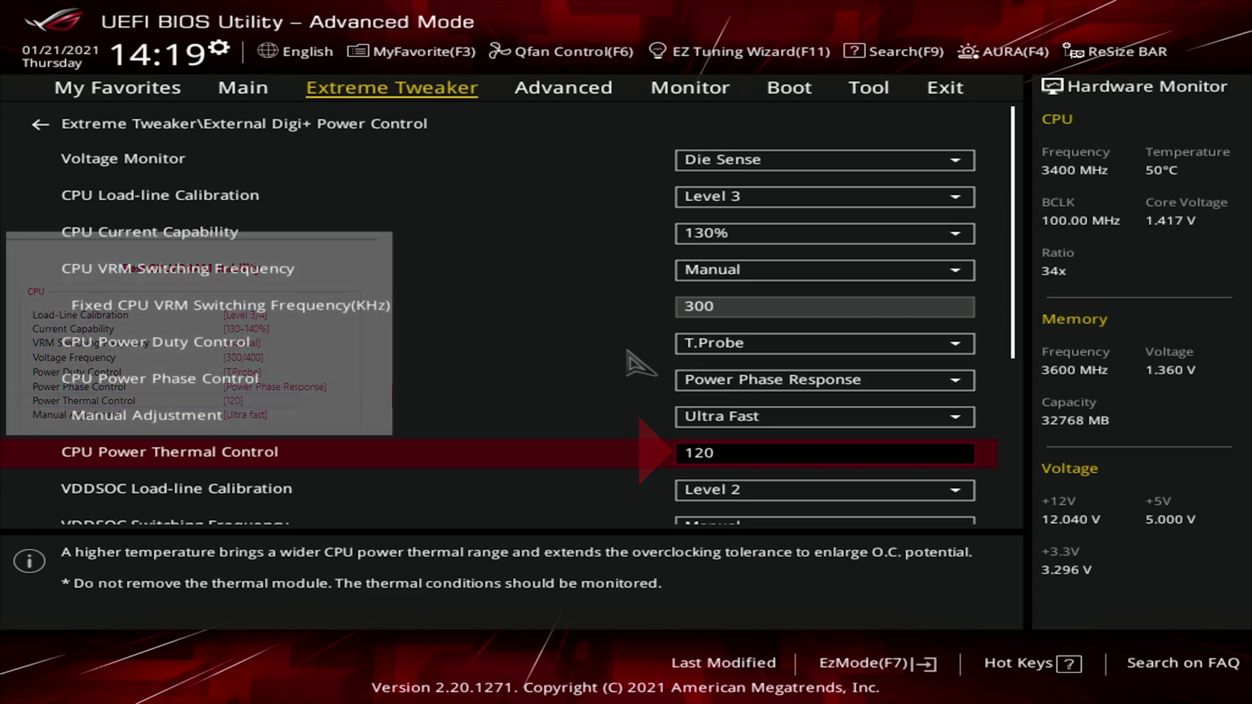
scroll(639, 363, down, 3)
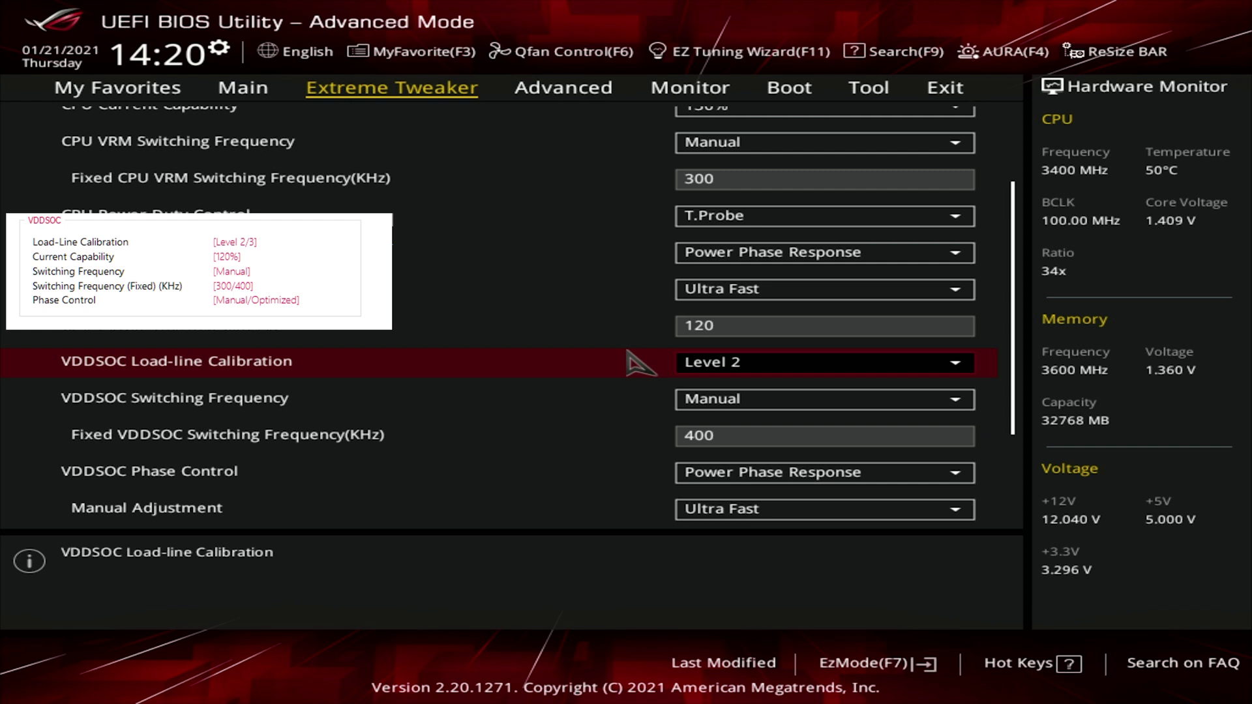
Step: Pass VDDSOC Manual 400 kHz switching and Ultra Fast phase settings, stopping at DRAM Current Capability
key(Down)
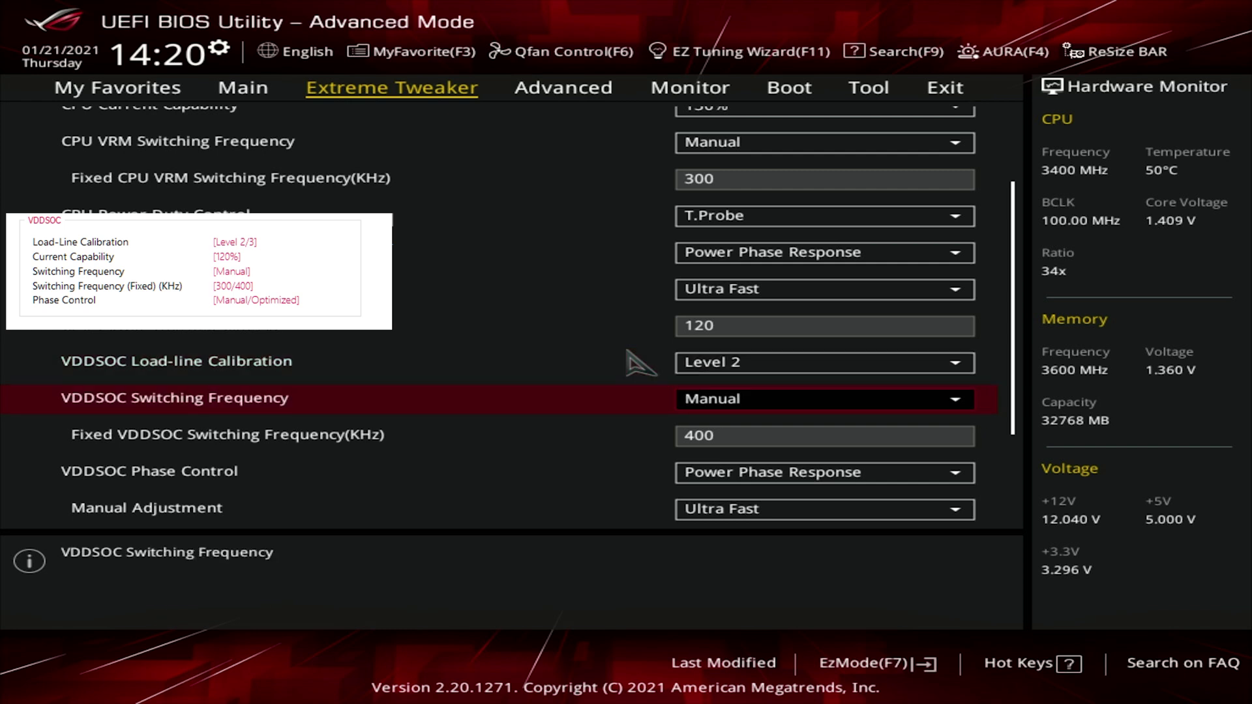
key(Down)
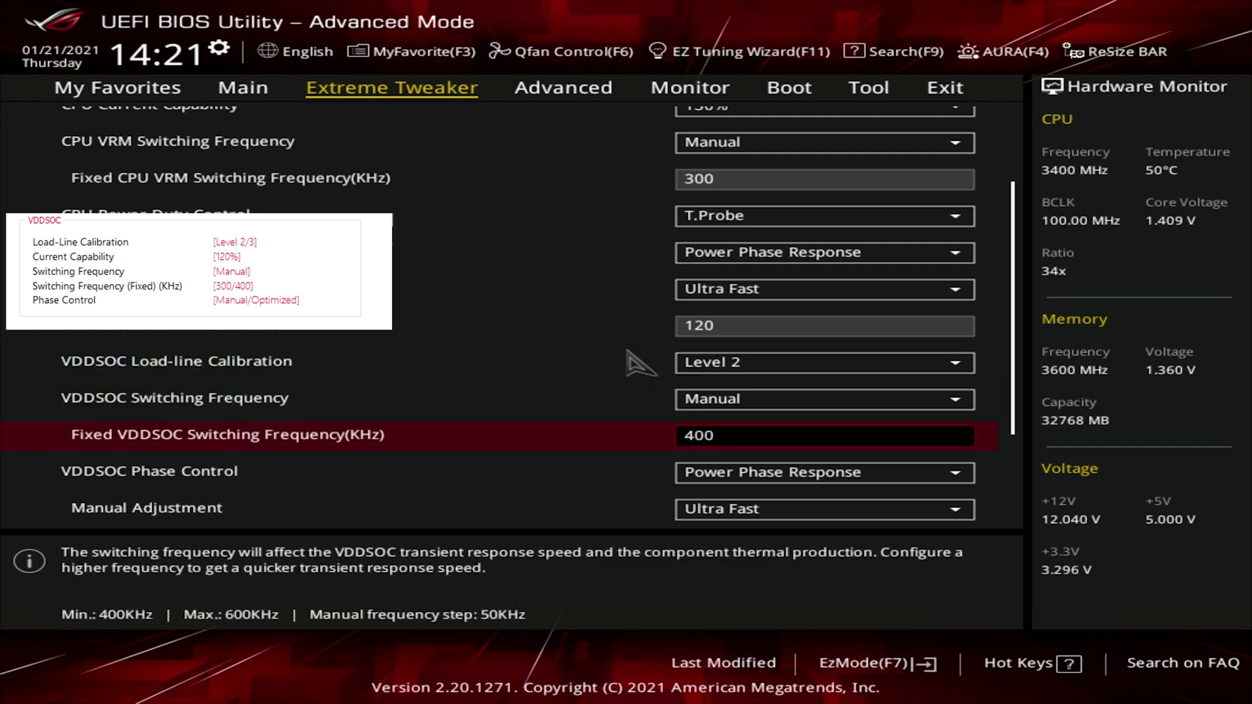
key(Down)
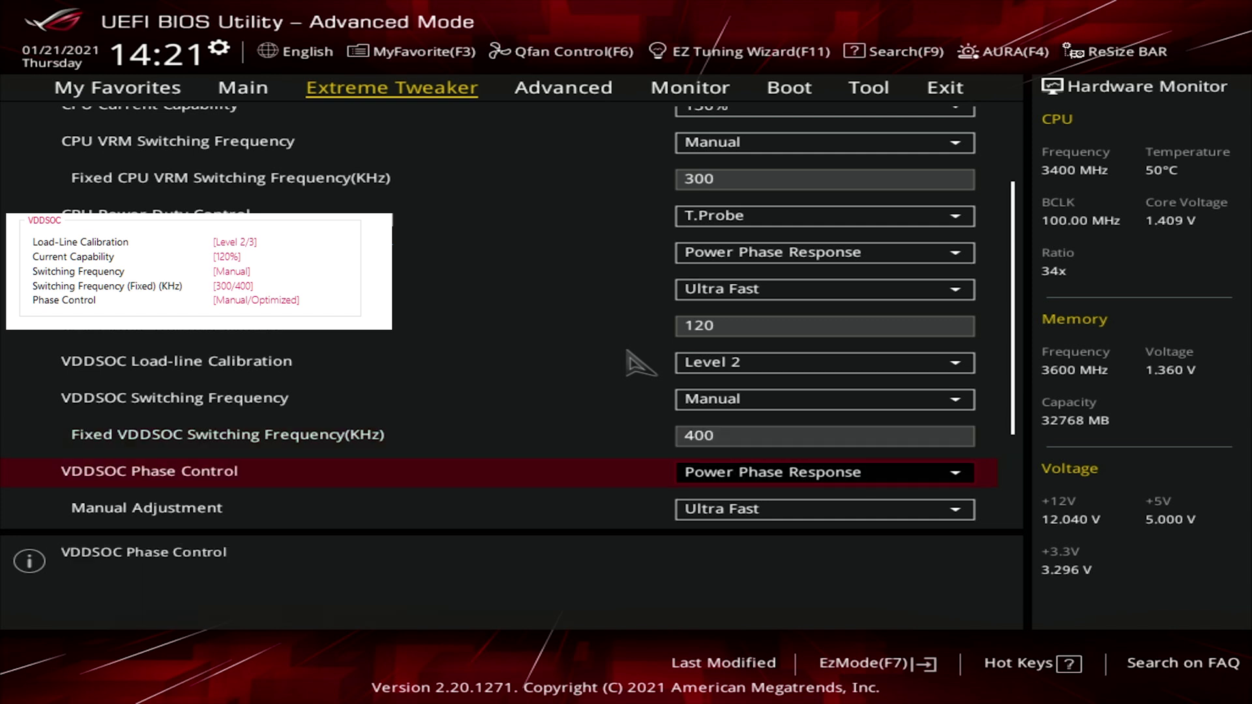
key(Down)
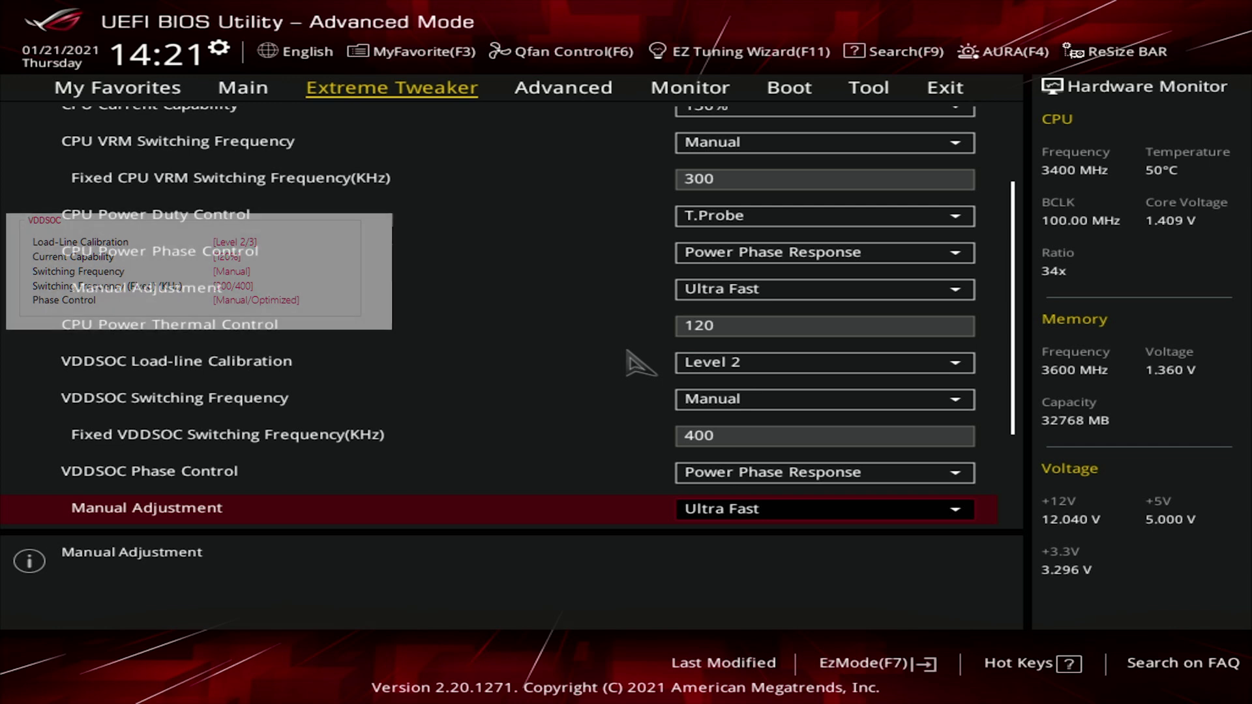
key(Down)
key(Down)
key(Down)
key(Down)
key(Up)
key(Up)
key(Up)
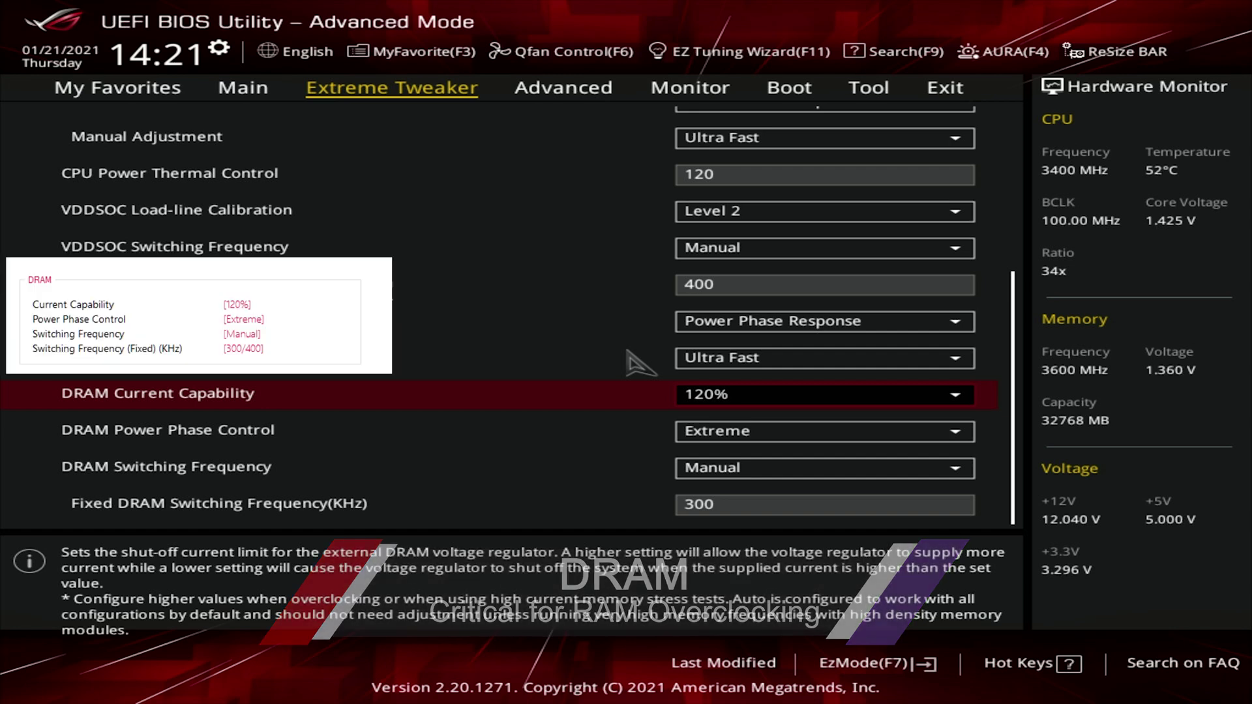
Step: Set DRAM Current Capability to 120%
key(Return)
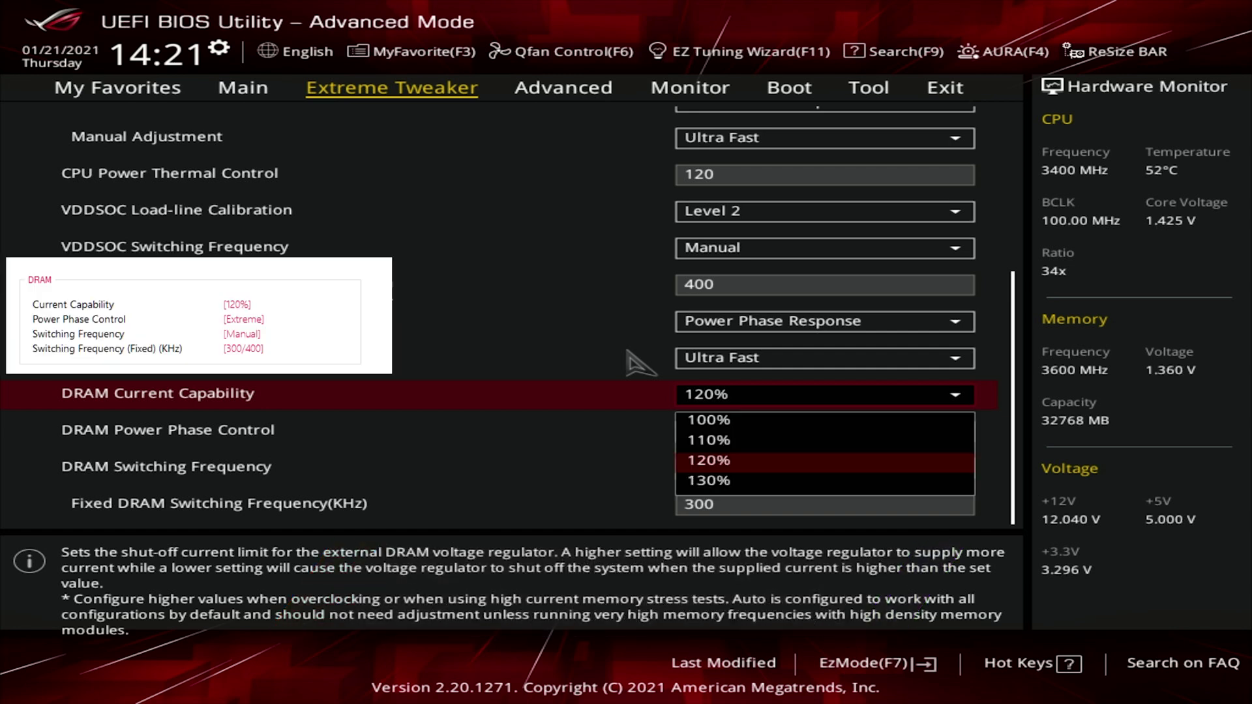
key(Down)
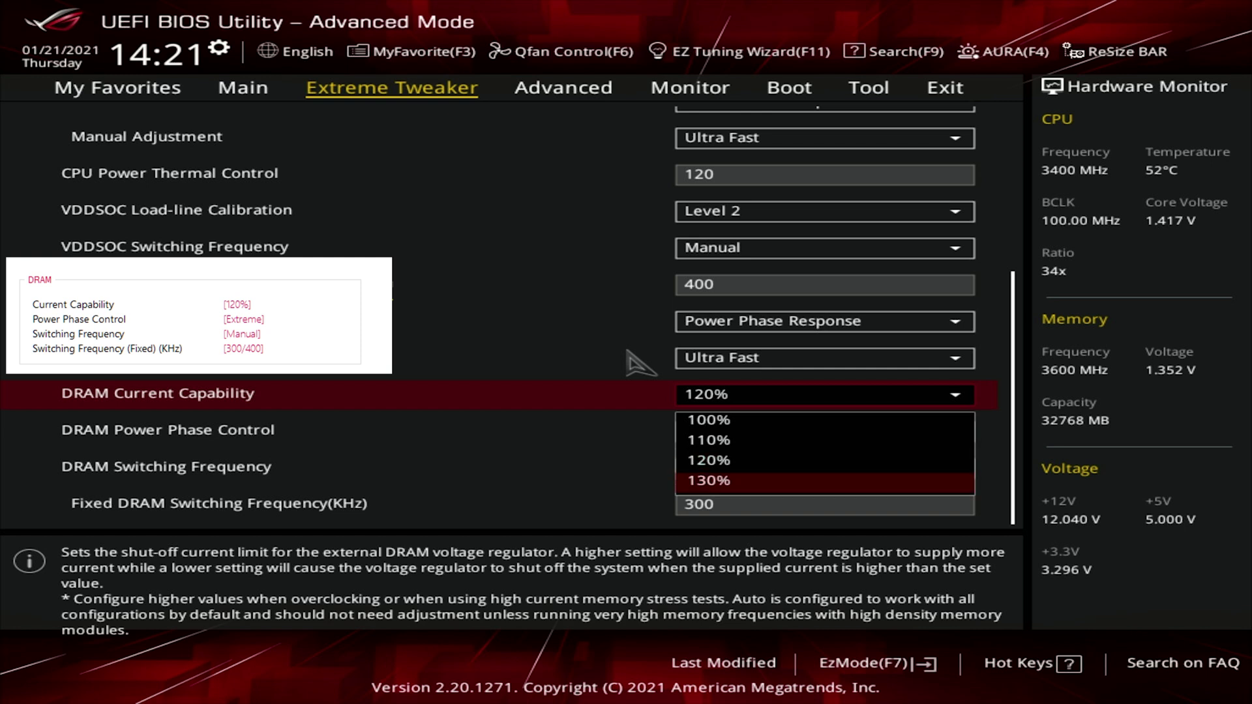
key(Up)
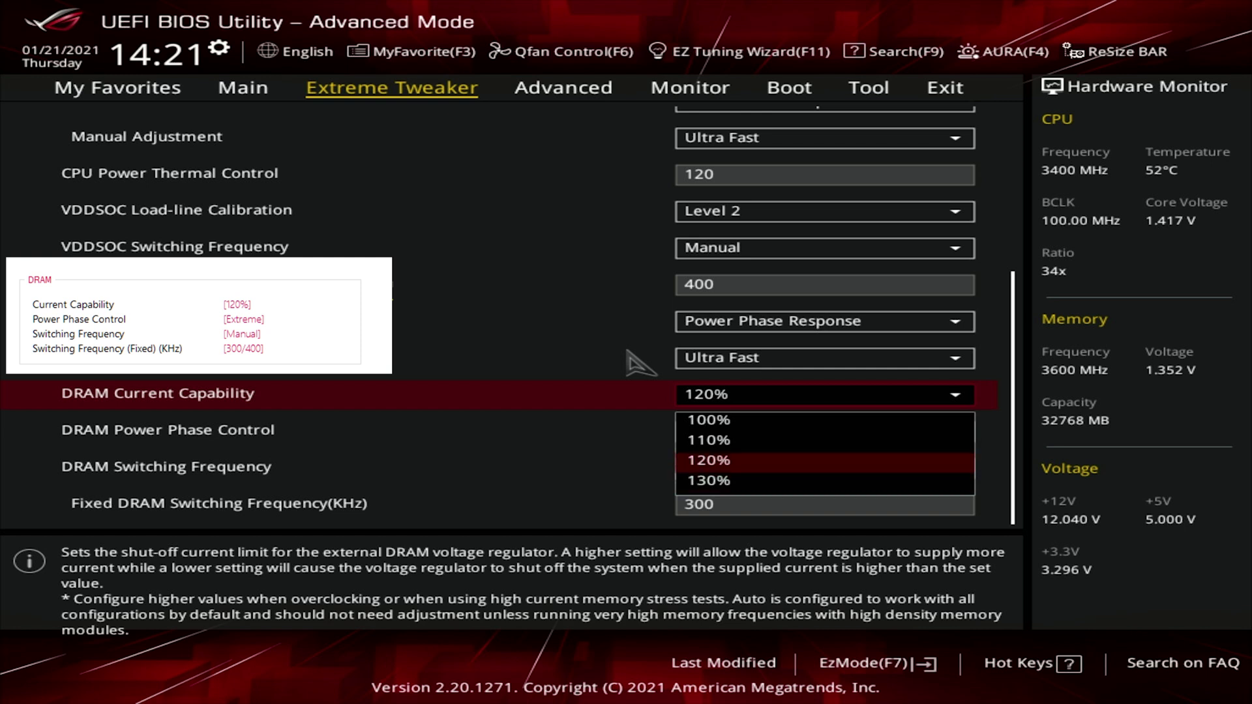
key(Return)
Step: Keep DRAM Power Phase Control at Extreme rather than Optimized
key(Down)
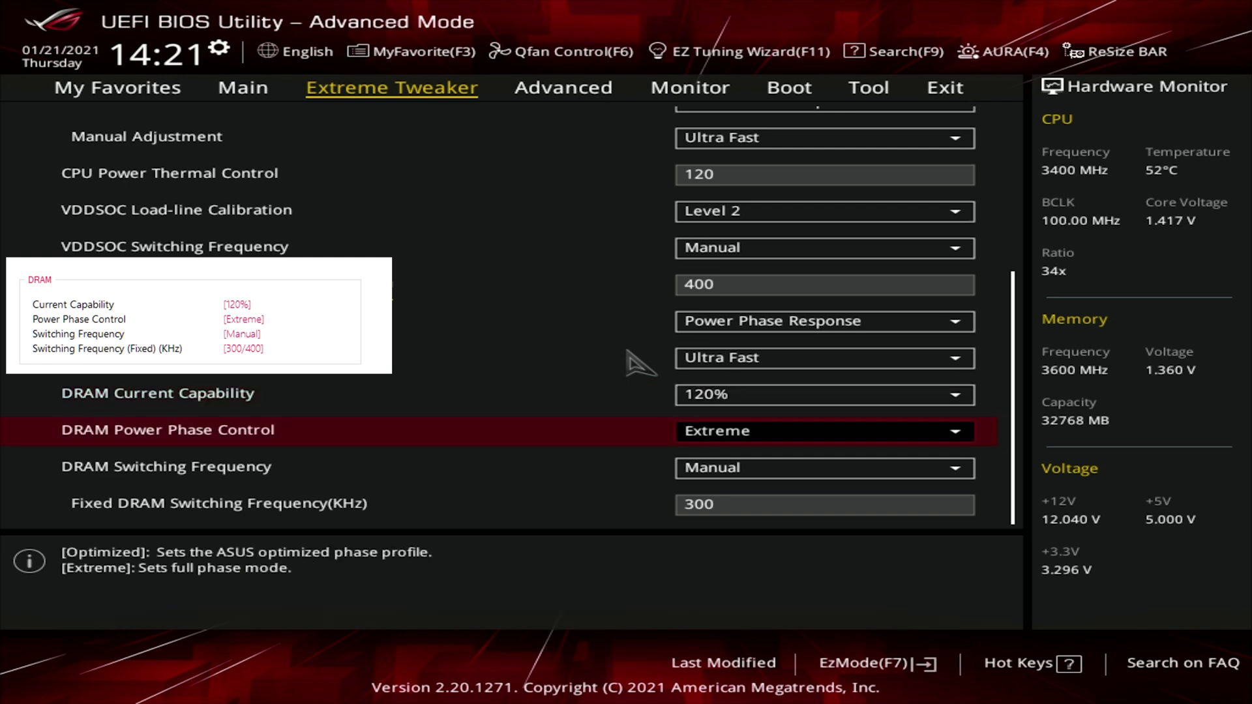
key(Return)
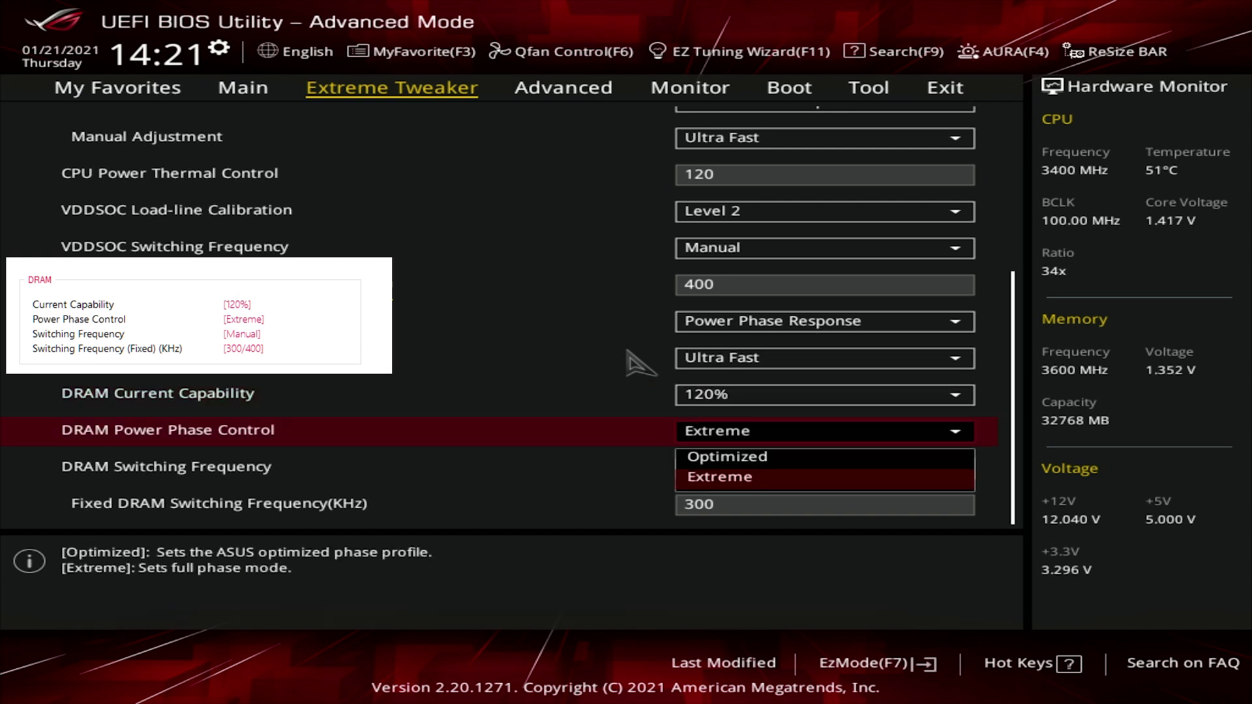
key(Up)
key(Down)
key(Up)
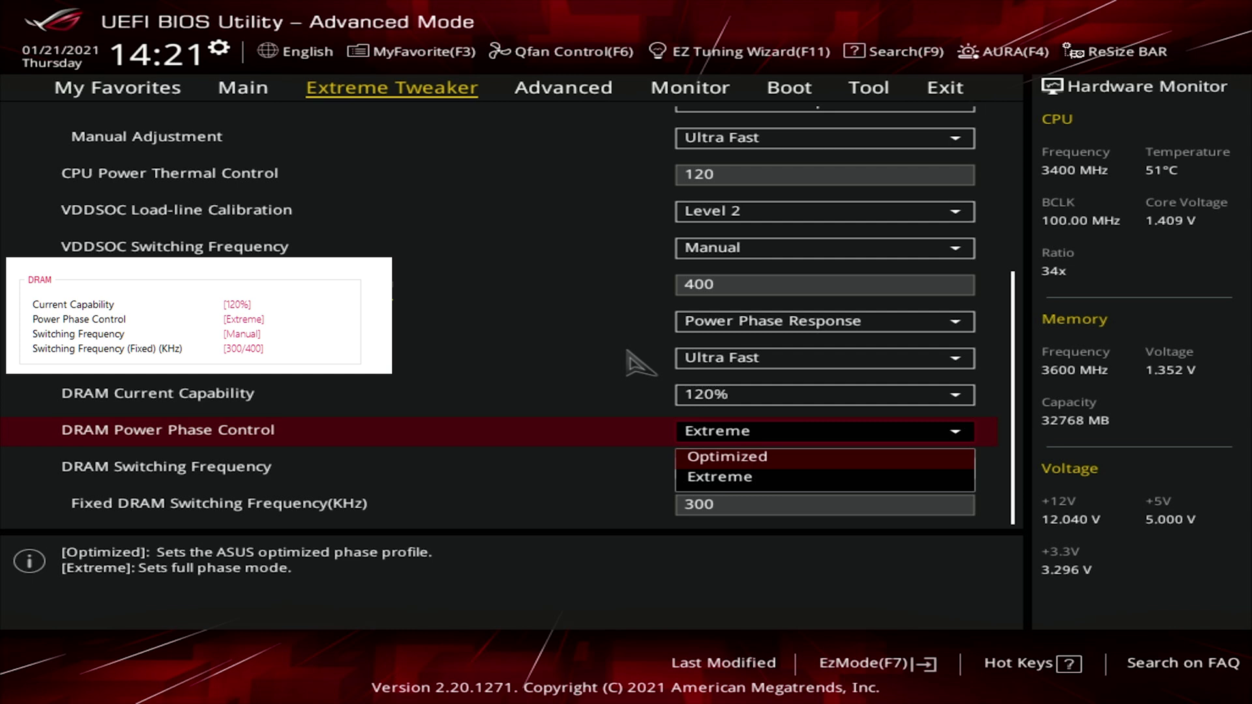
key(Down)
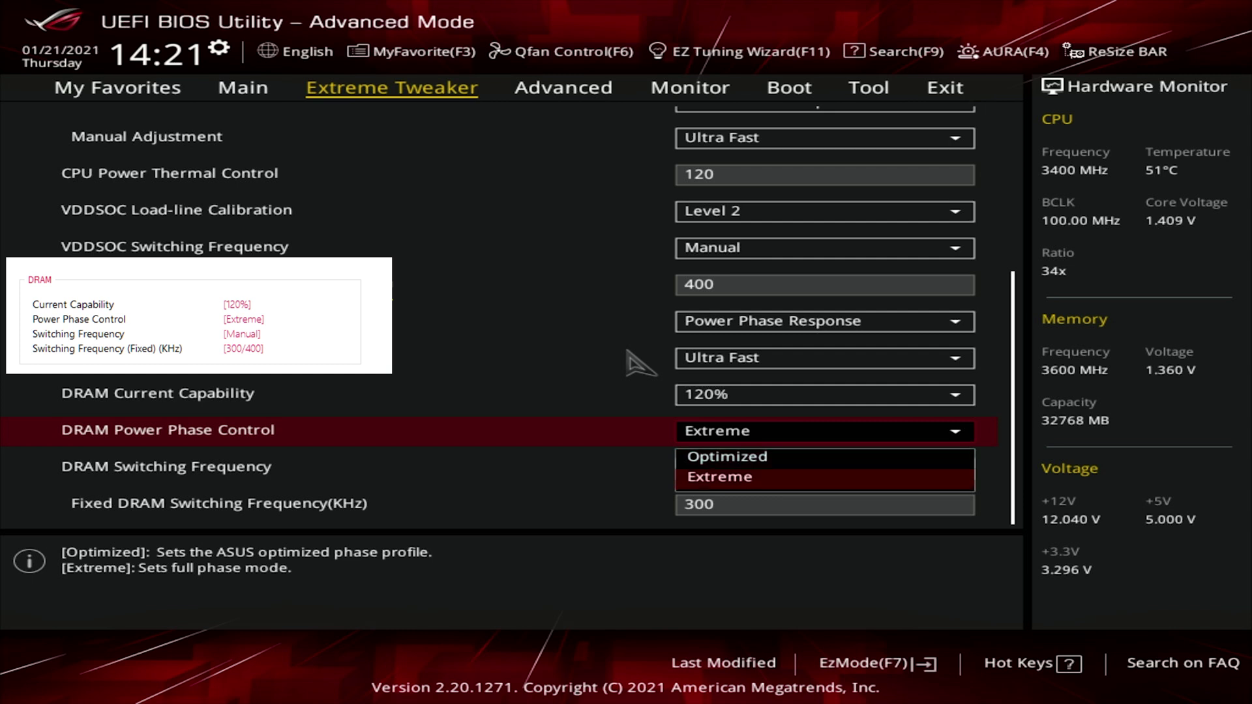
key(Return)
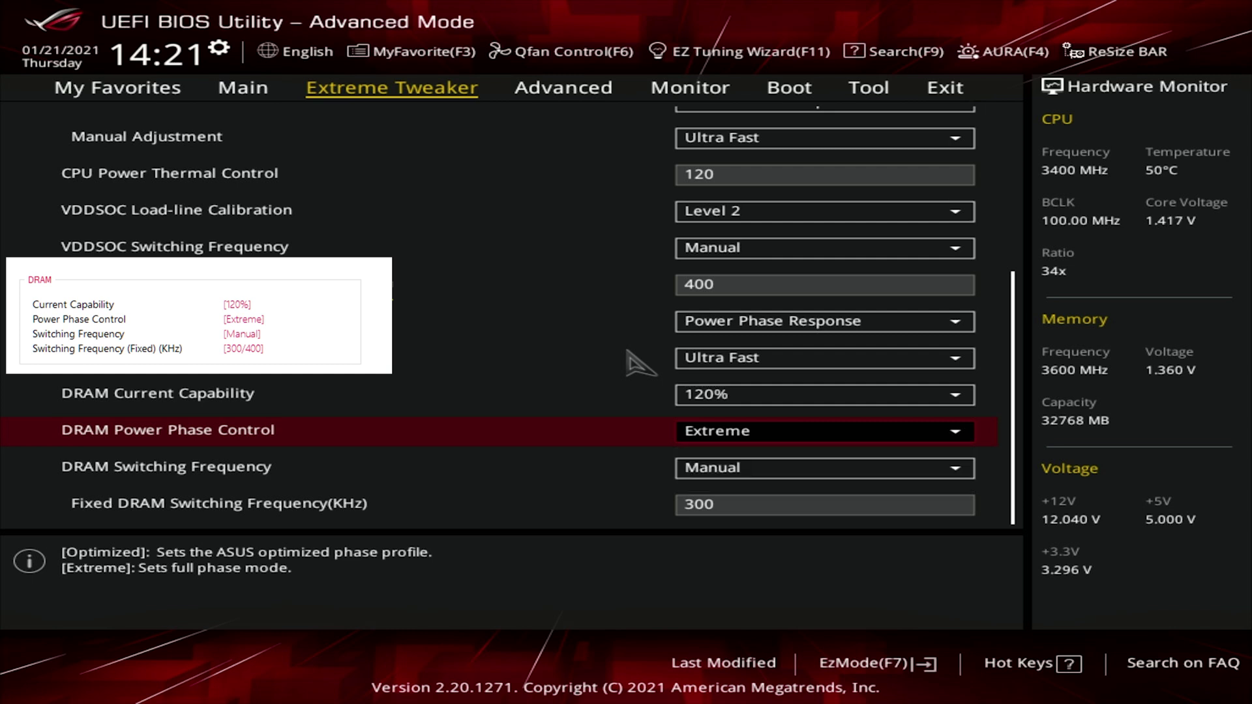
Step: Leave DRAM Switching Frequency on Manual
key(Down)
key(Return)
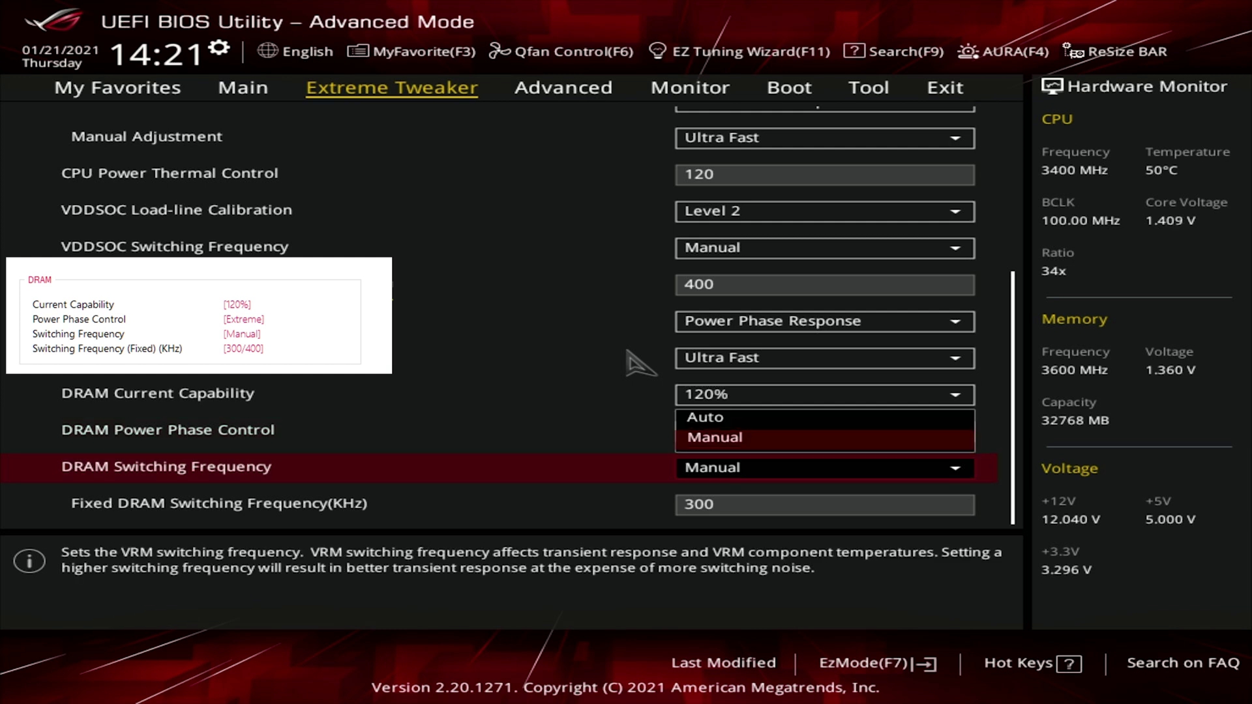
key(Escape)
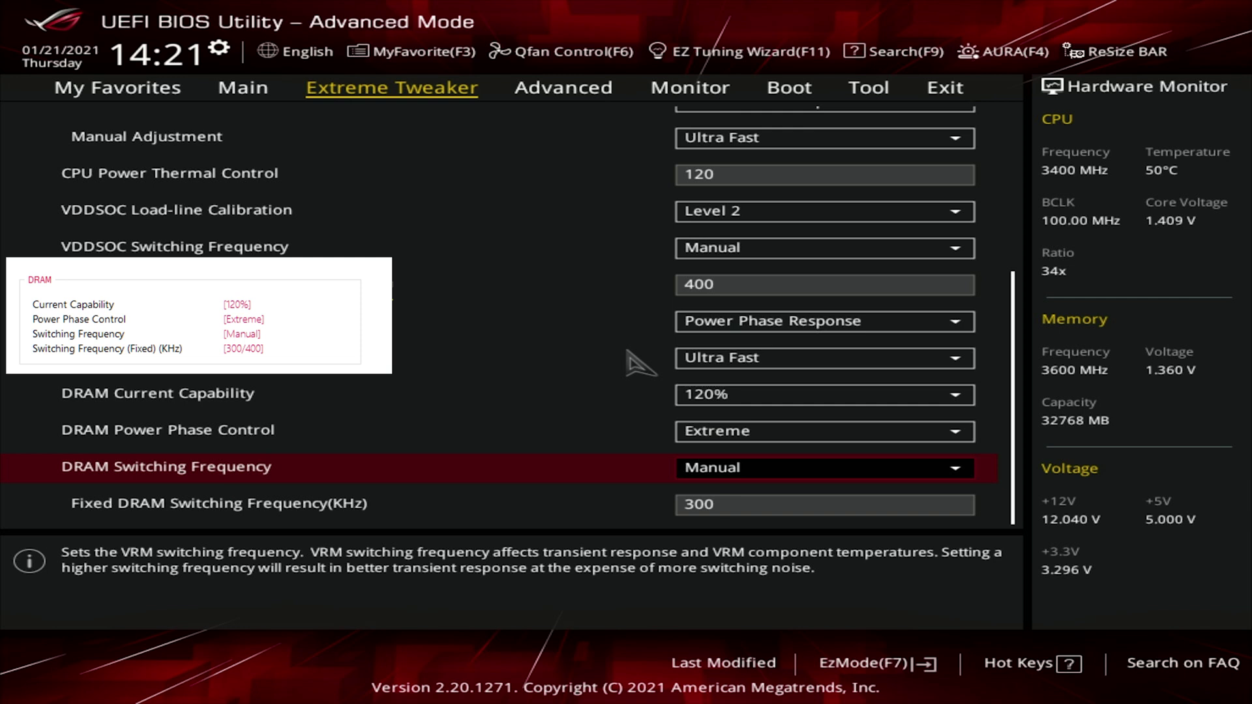
key(Down)
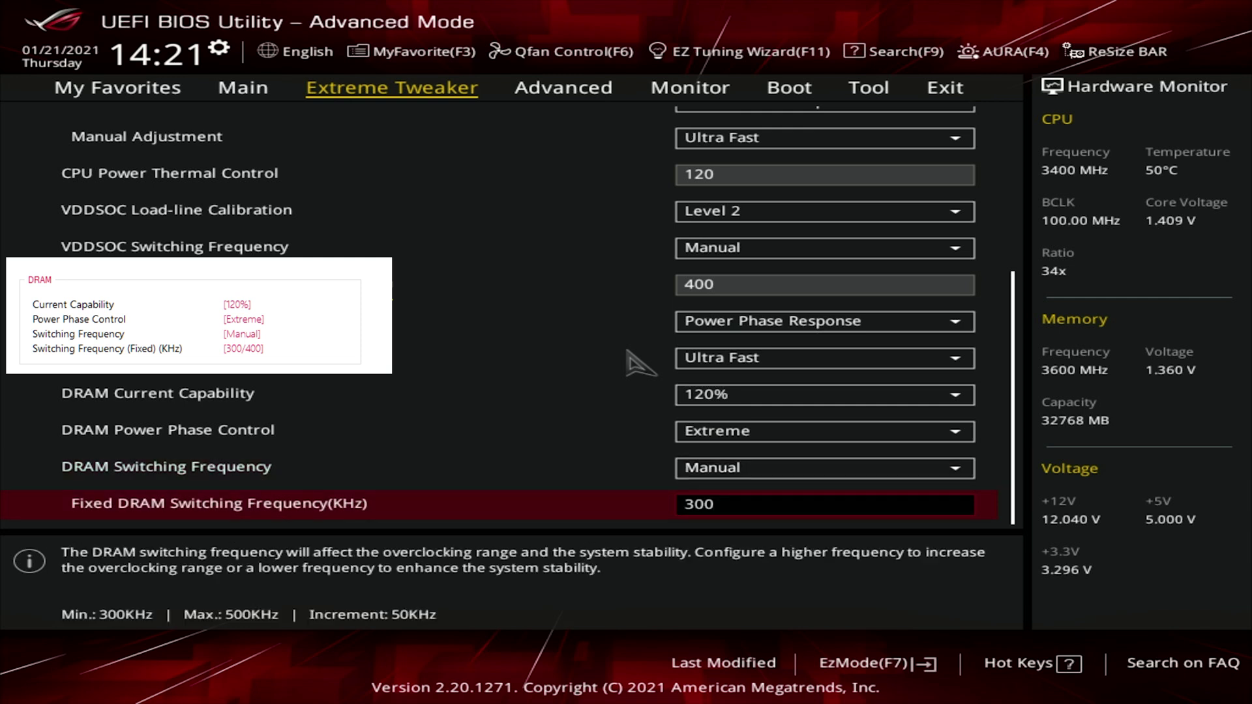